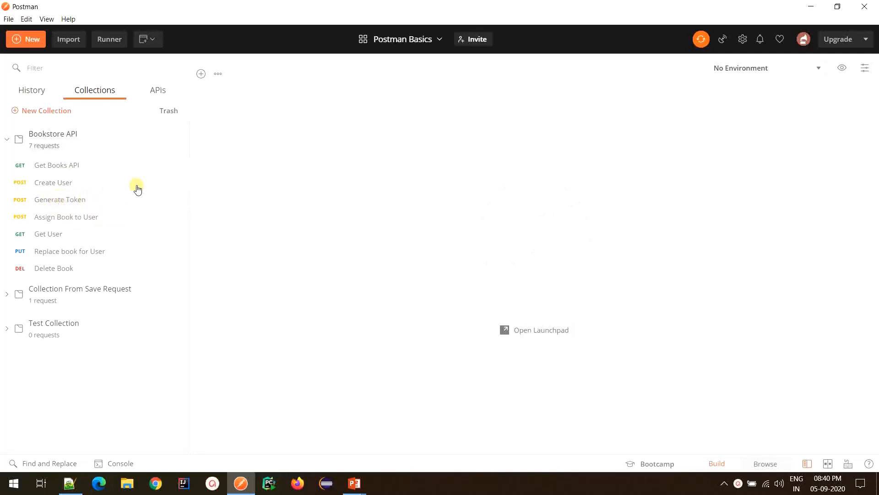
Step: Add a folder named Account Endpoints to the Bookstore API collection with the description 'All endpoints for account operations'
mouse_move(182, 155)
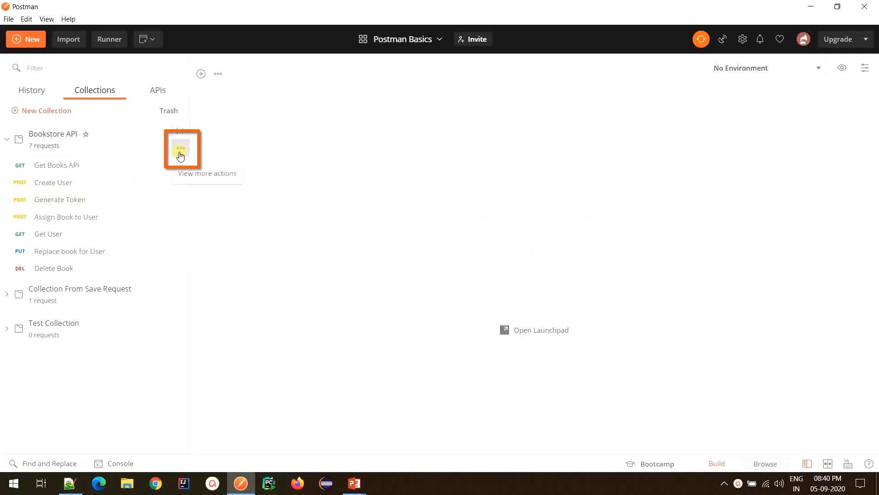
click(180, 155)
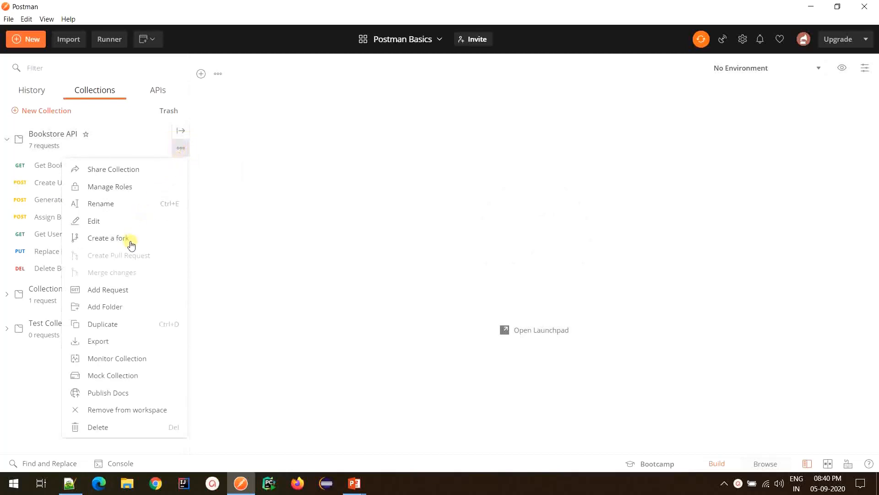
click(120, 310)
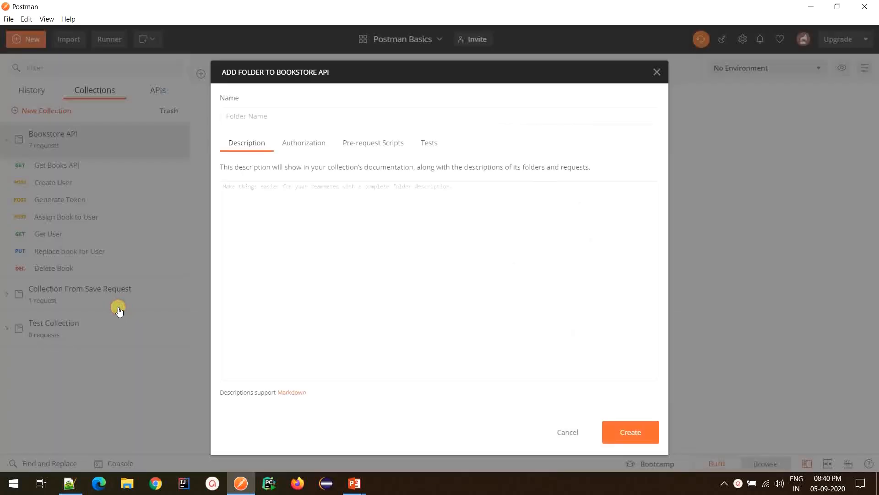
click(315, 112)
text(Account Endpoints)
click(383, 221)
text(All end)
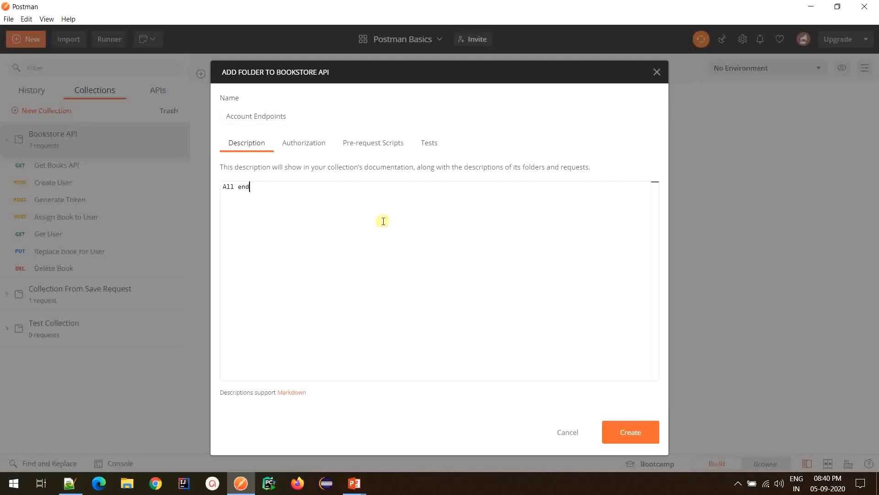
text(points for account opr)
key(BackSpace)
text(erations)
click(637, 432)
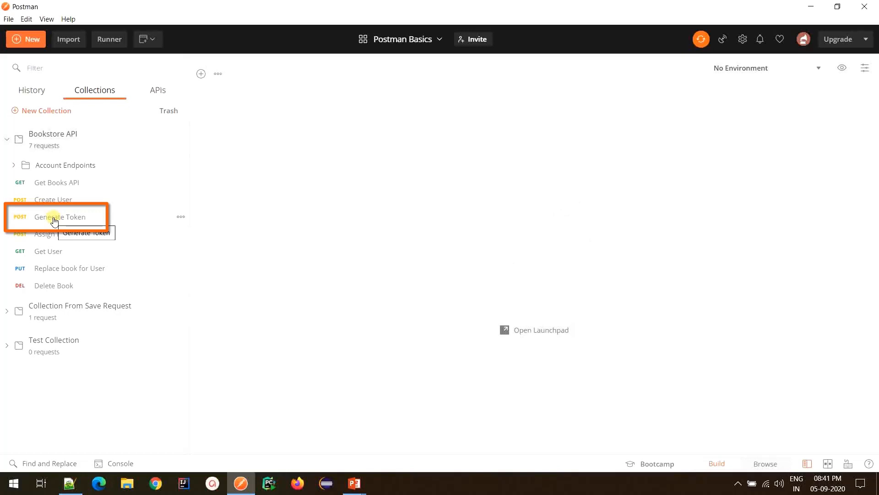
Step: Move the Generate Token request into the Account Endpoints folder
drag(54, 220, 63, 168)
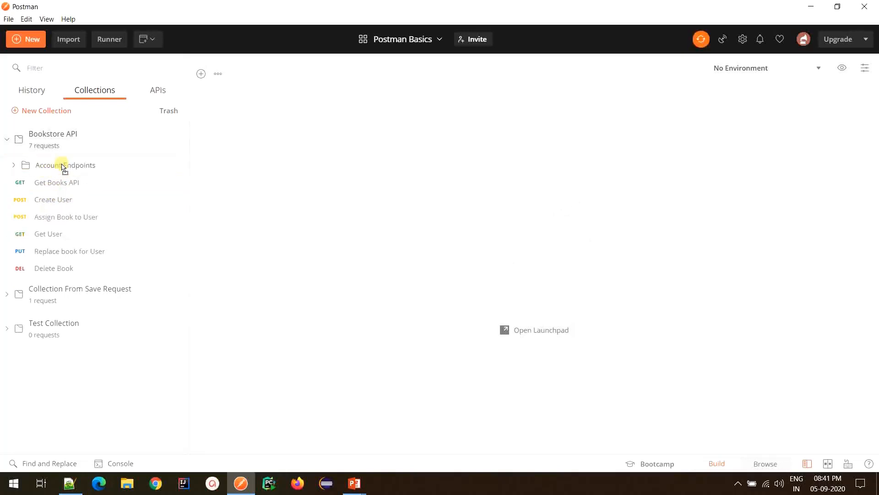
click(13, 167)
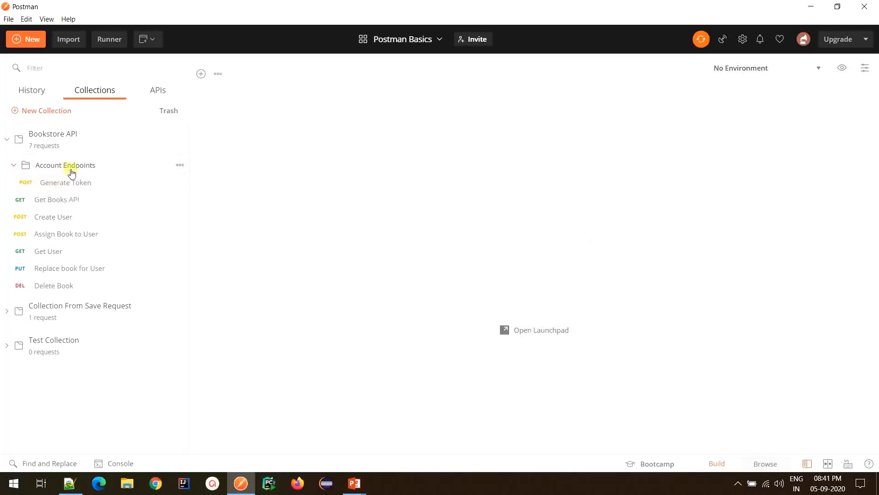
click(56, 167)
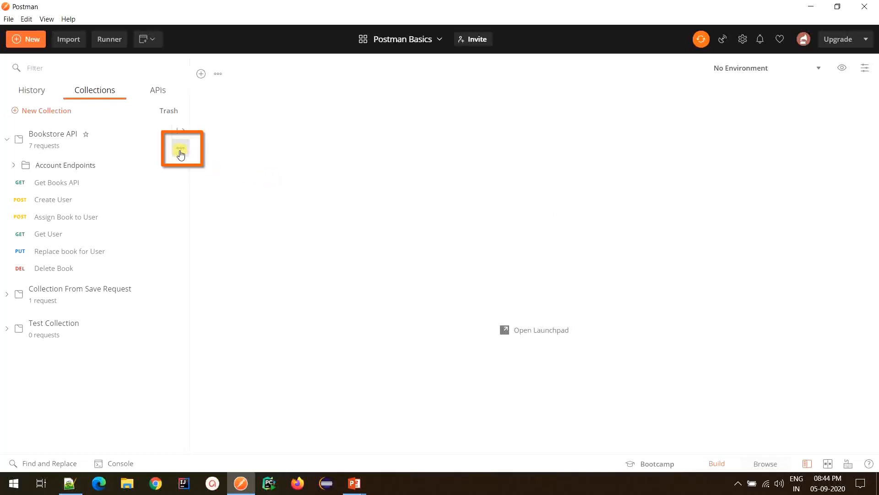
Step: Duplicate the Bookstore API collection
click(181, 154)
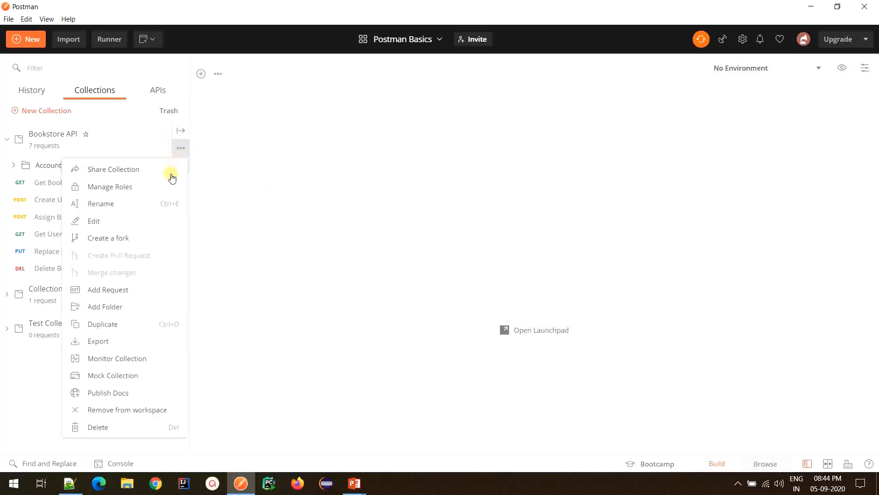
click(140, 332)
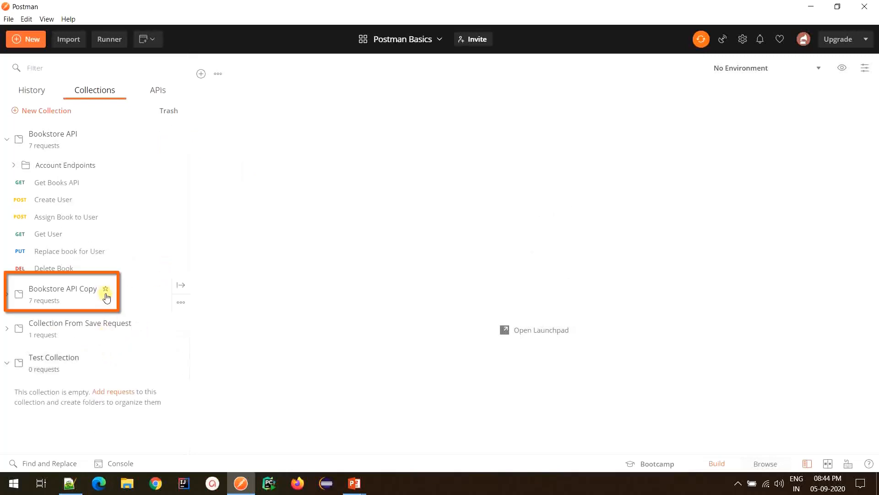
click(56, 298)
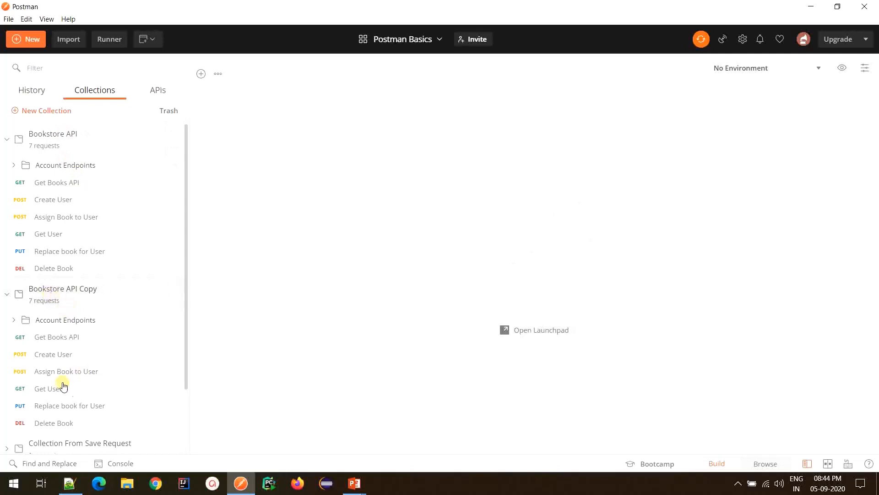
click(64, 307)
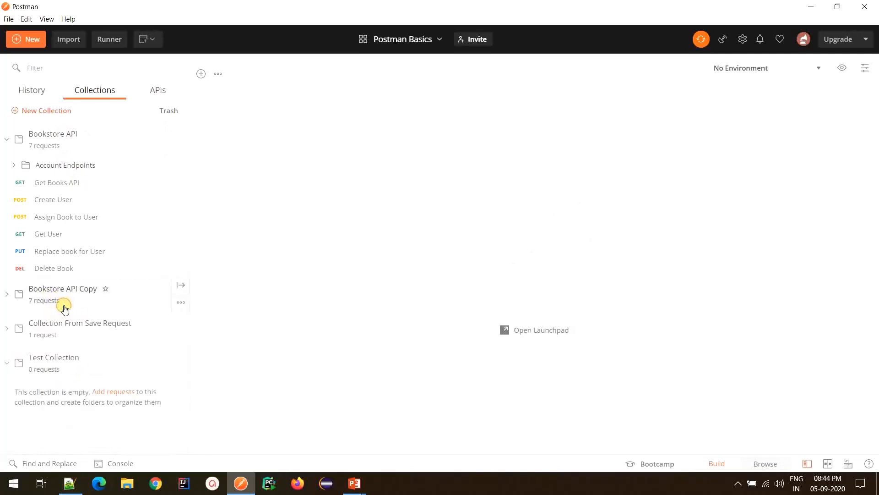
Step: Reorder the requests in Bookstore API by moving Get Books API below Create User and moving Get User and Delete Book upward
click(107, 144)
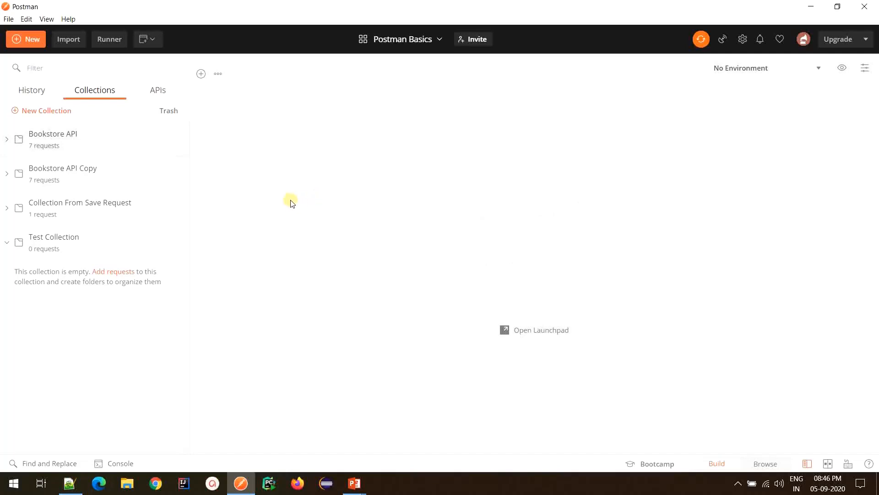
click(105, 147)
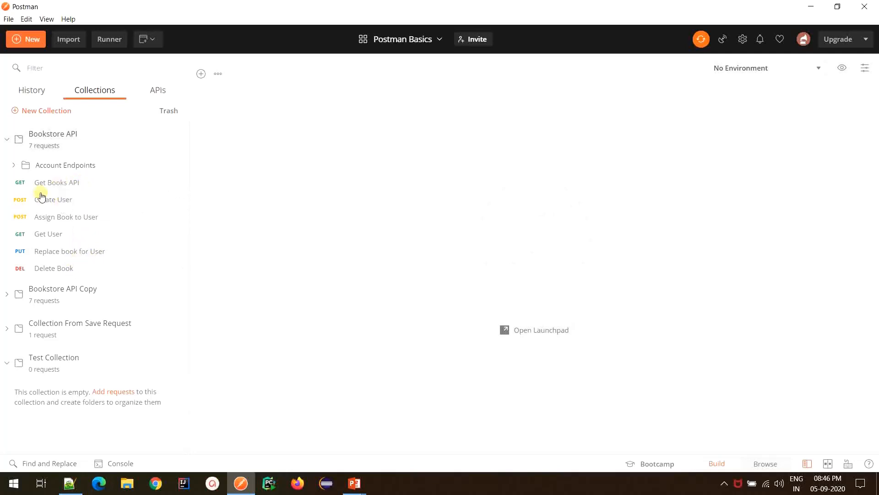
click(94, 183)
drag(94, 184, 89, 205)
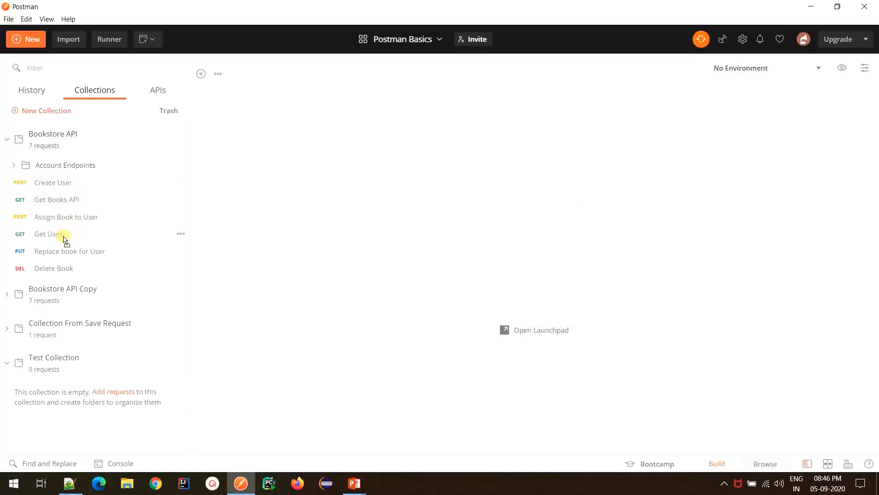
drag(64, 239, 63, 211)
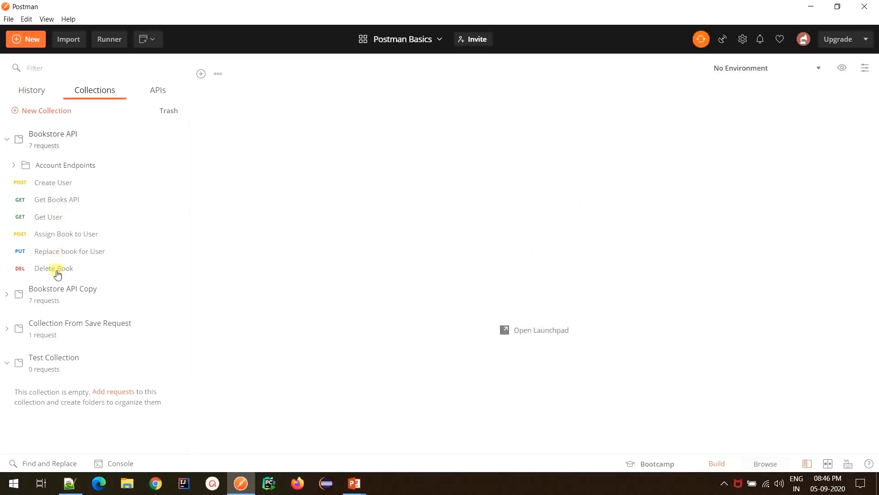
drag(59, 270, 65, 205)
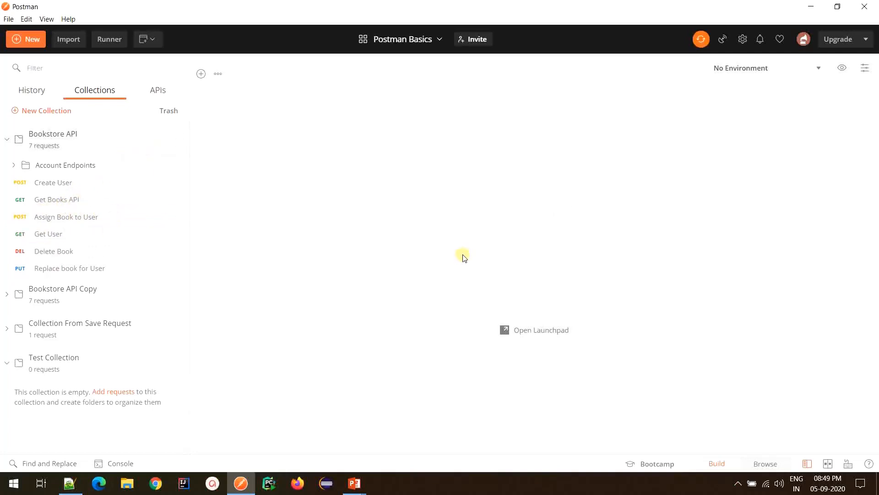
Step: Collapse Bookstore API and mark Test Collection as a favourite
click(117, 137)
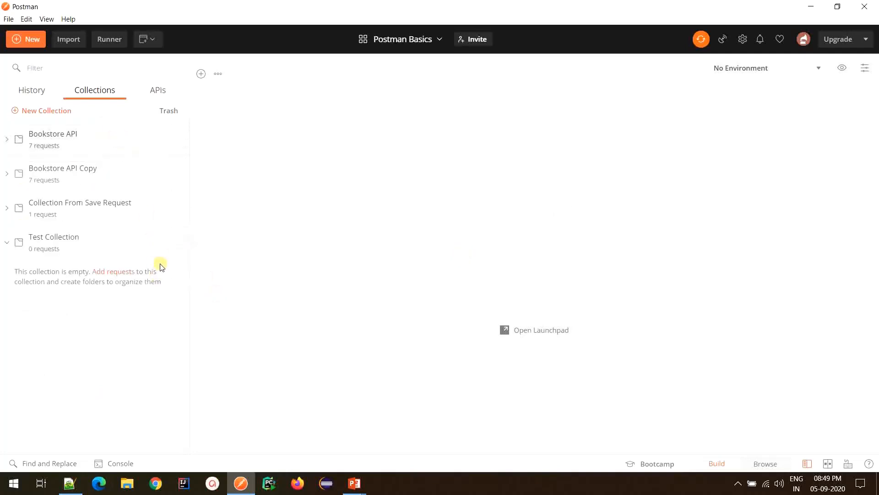
mouse_move(185, 253)
click(87, 238)
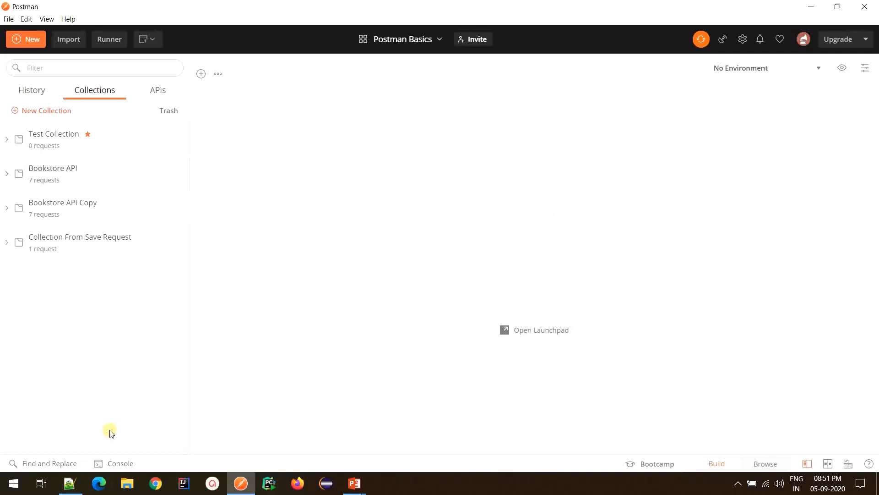
Step: Filter the collections by 'Save', then clear the filter
click(117, 67)
text(Save)
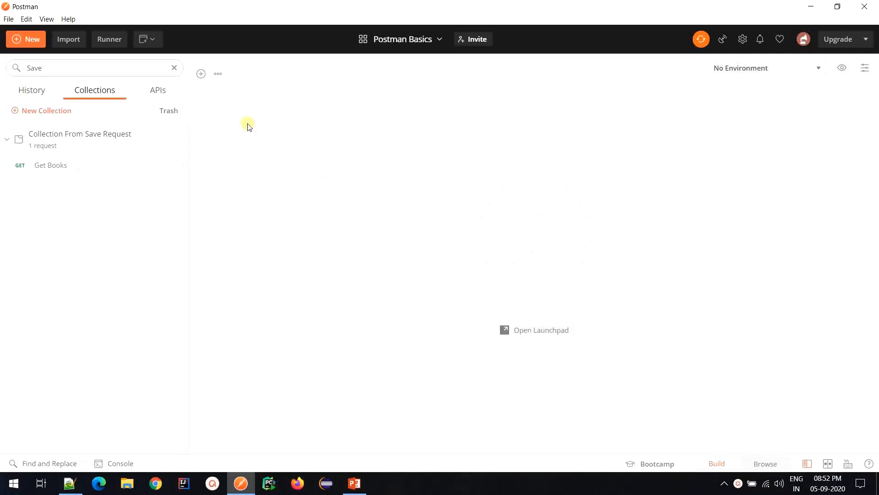
click(174, 68)
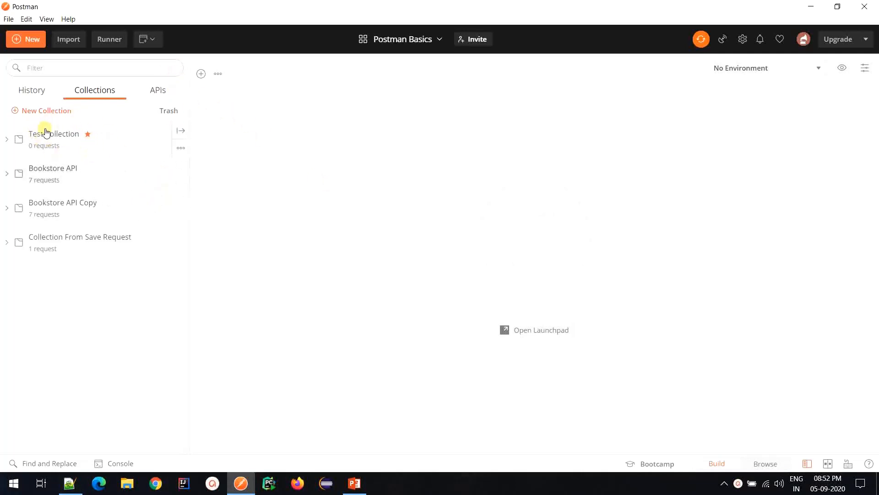
Step: Delete the Test Collection
click(182, 147)
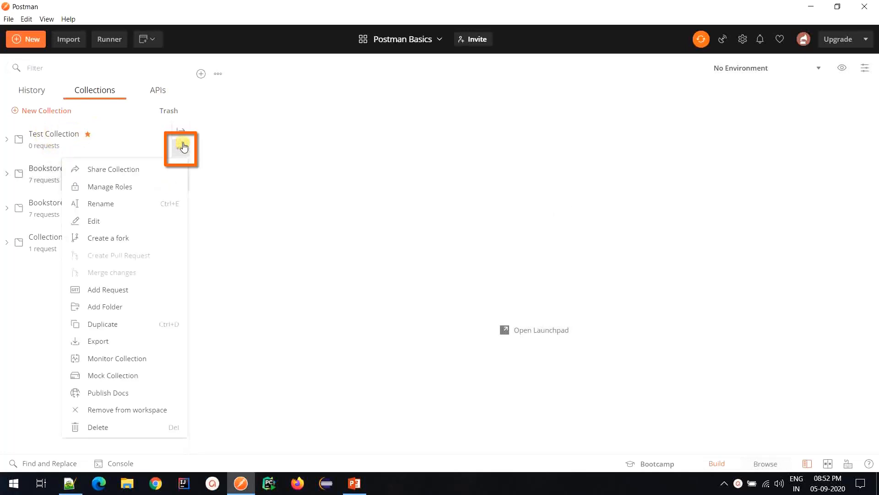
click(115, 431)
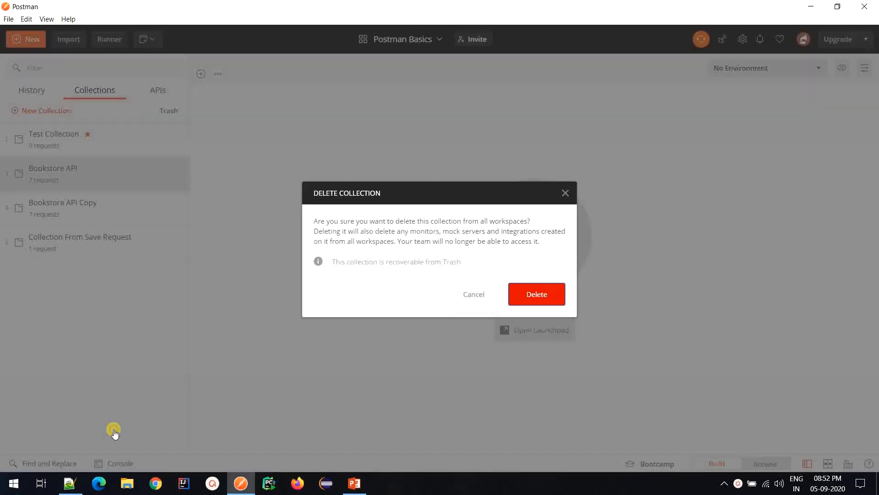
click(537, 296)
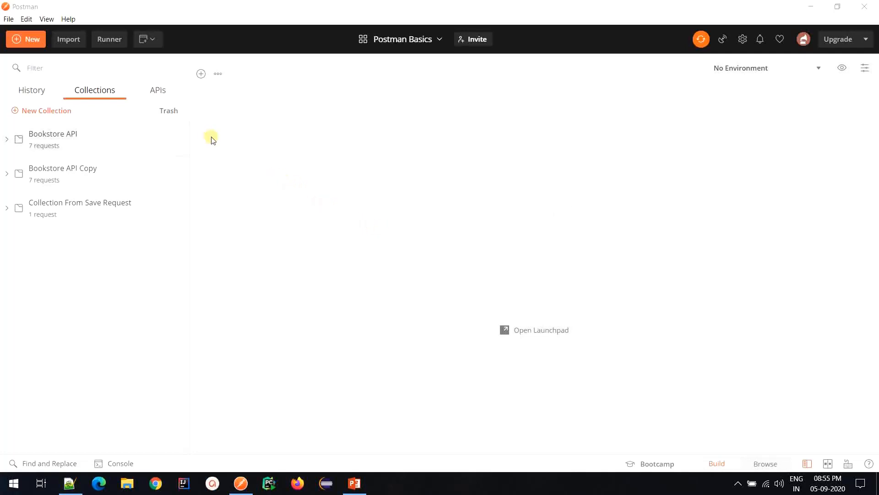
Step: Open the Bookstore API collection's edit dialog and close it with Update
click(176, 151)
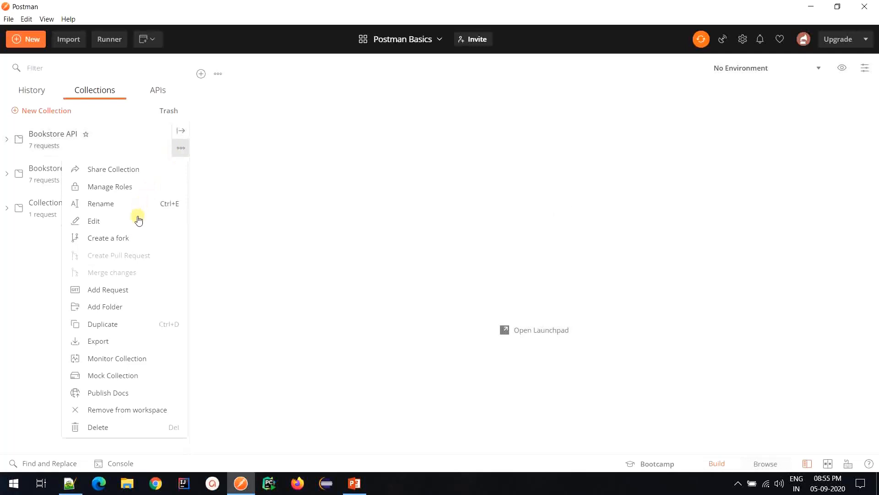
click(115, 226)
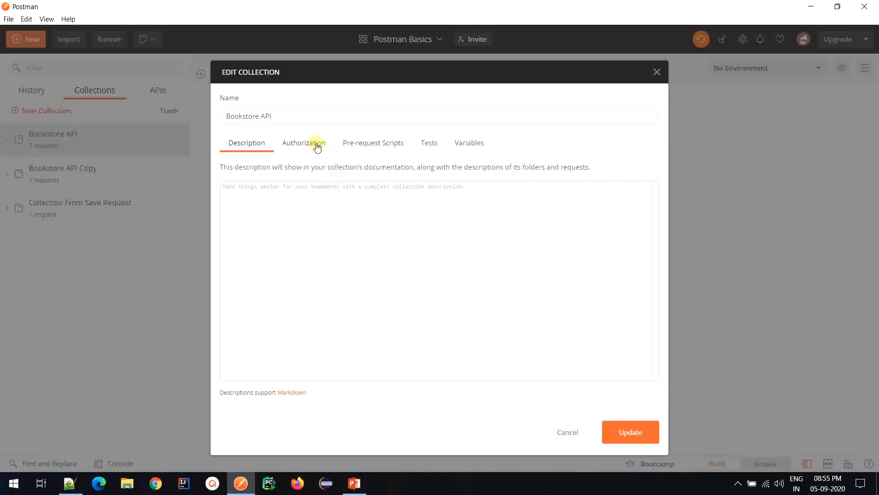
click(627, 433)
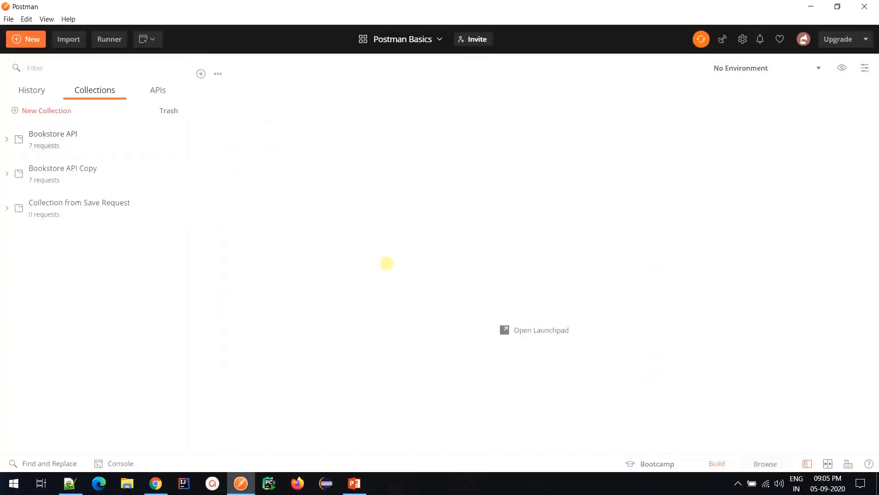